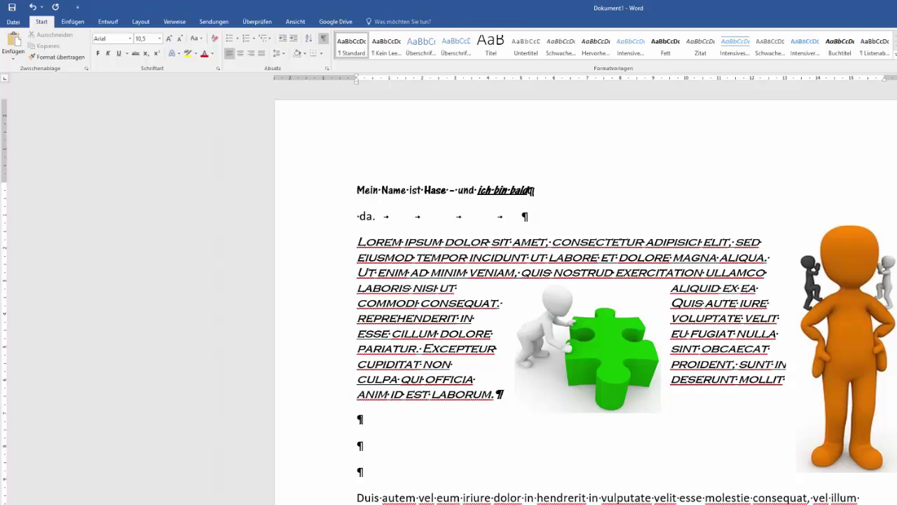
Put the insertion point in the empty paragraph below the Lorem text
left_click(358, 419)
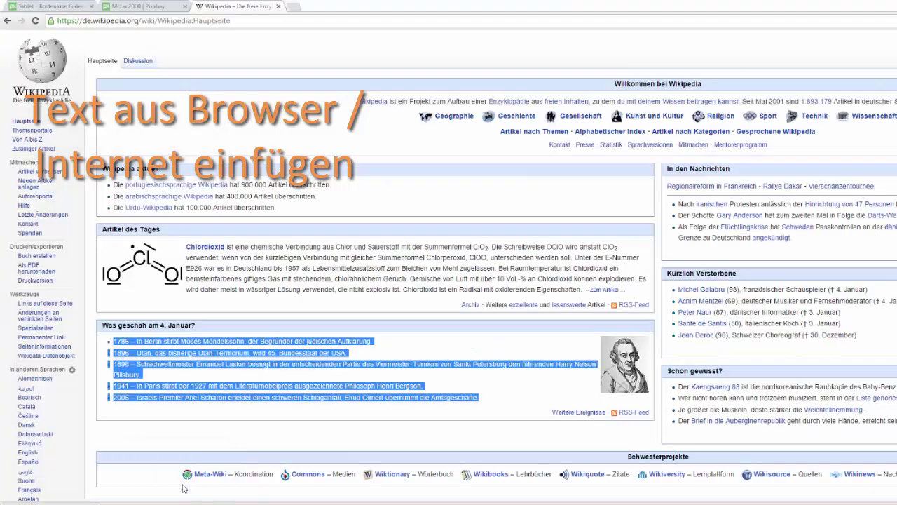
Select and copy the five 'Was geschah am 4. Januar?' entries on Wikipedia, then return to Word
left_click(183, 488)
left_click(384, 207)
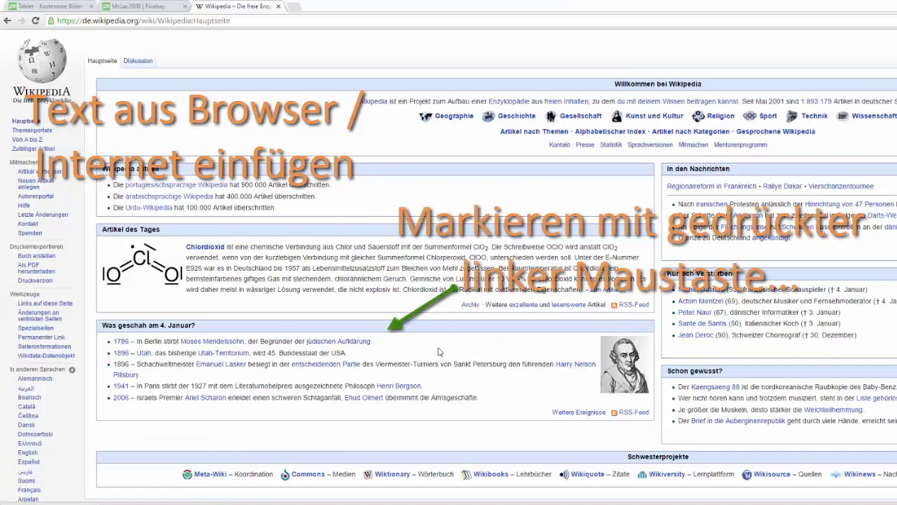
mouse_move(478, 398)
left_mouse_down()
mouse_move(145, 354)
mouse_move(270, 343)
left_mouse_up()
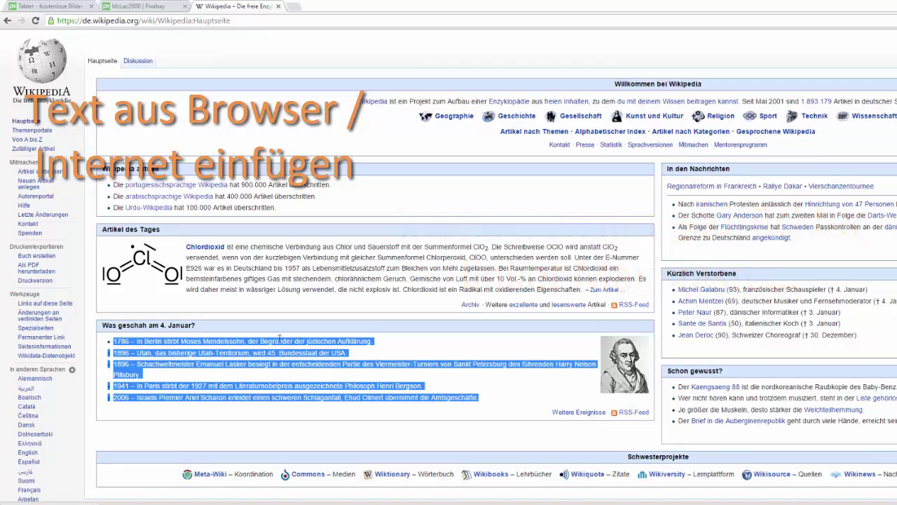
right_click(281, 340)
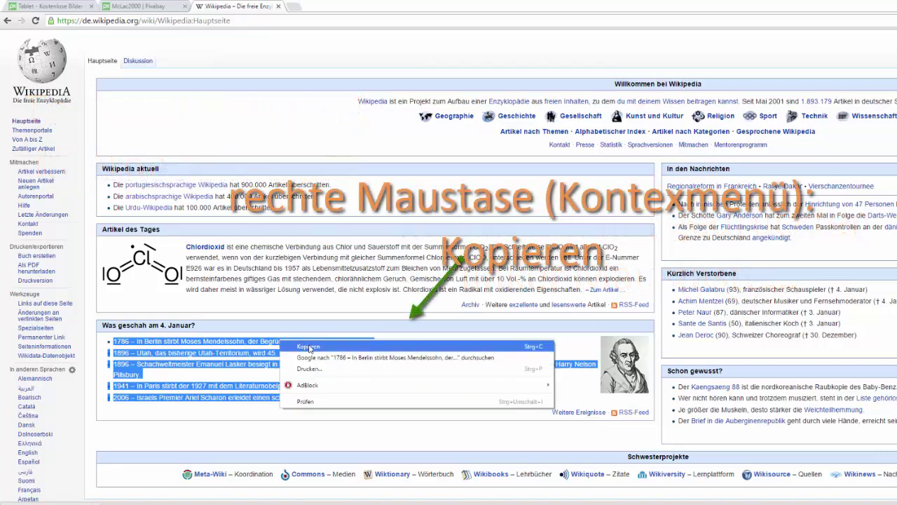
left_click(312, 349)
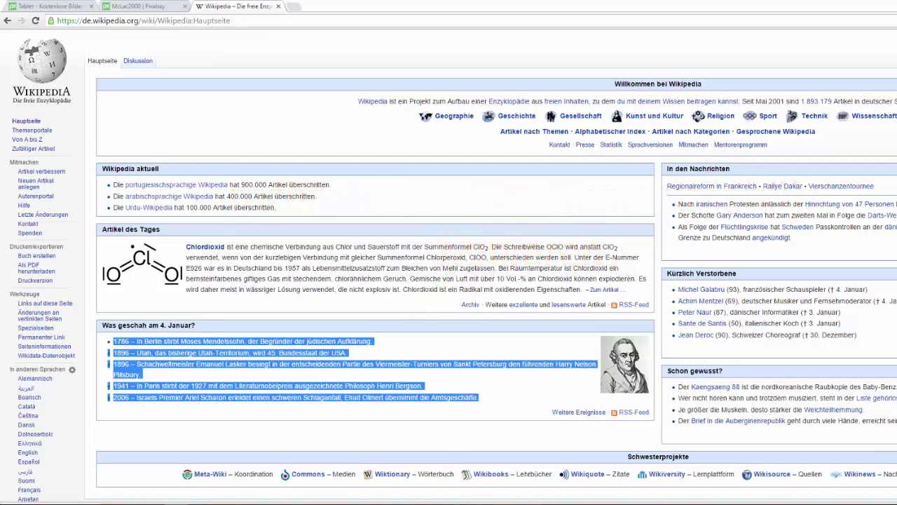
left_click(504, 479)
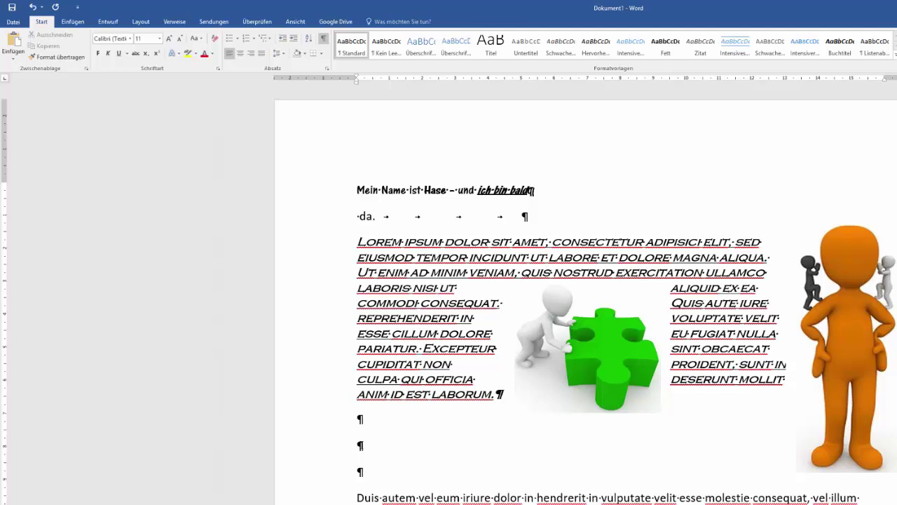
Paste the Wikipedia list into the empty paragraph with Keep Source Formatting
right_click(360, 445)
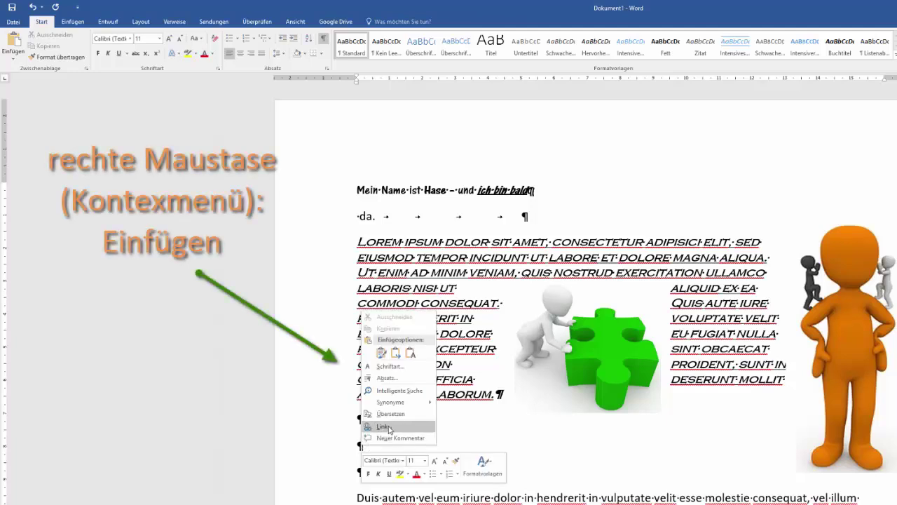
left_click(381, 352)
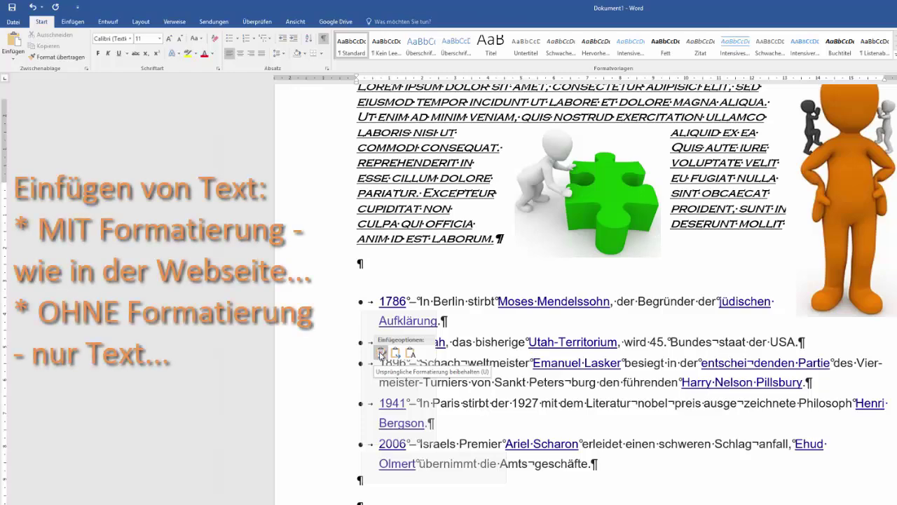
left_click(380, 354)
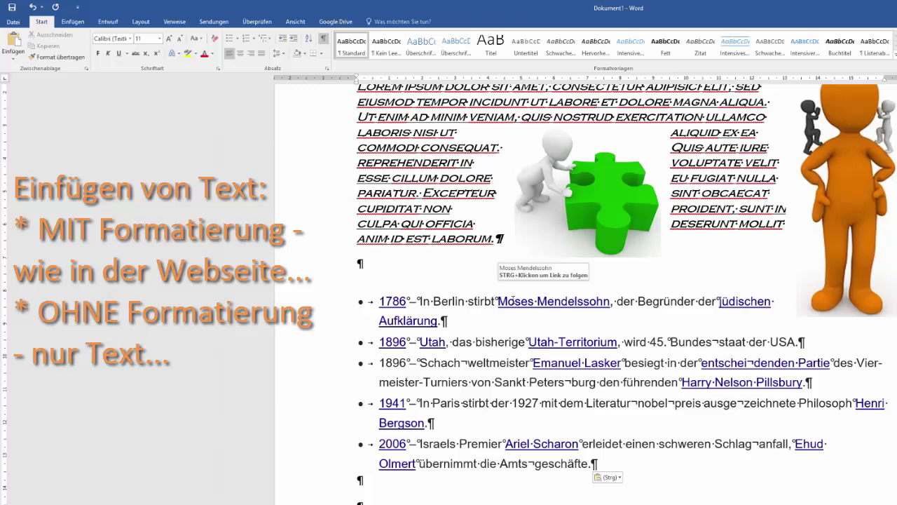
Type 'dfdfdf' into the Moses Mendelssohn link, undo it, and add empty lines above the list
left_click(513, 300)
type("f")
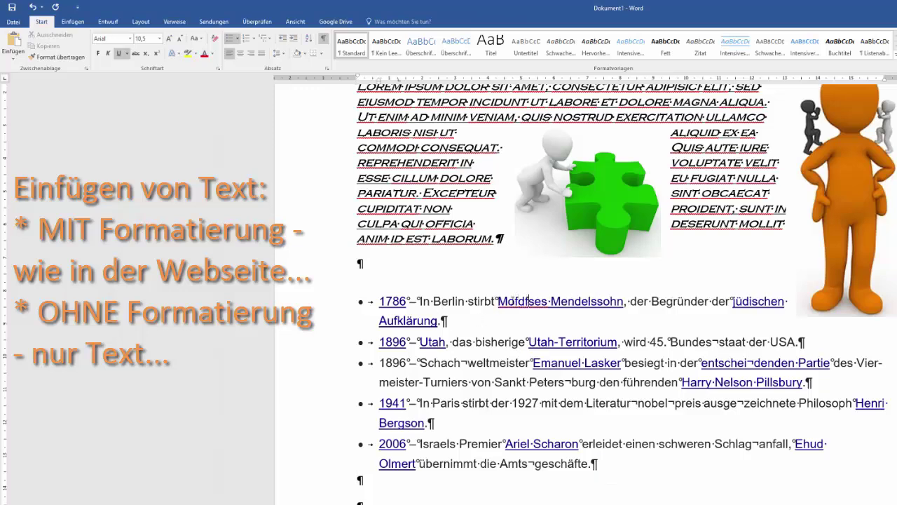
type("dfdfdf")
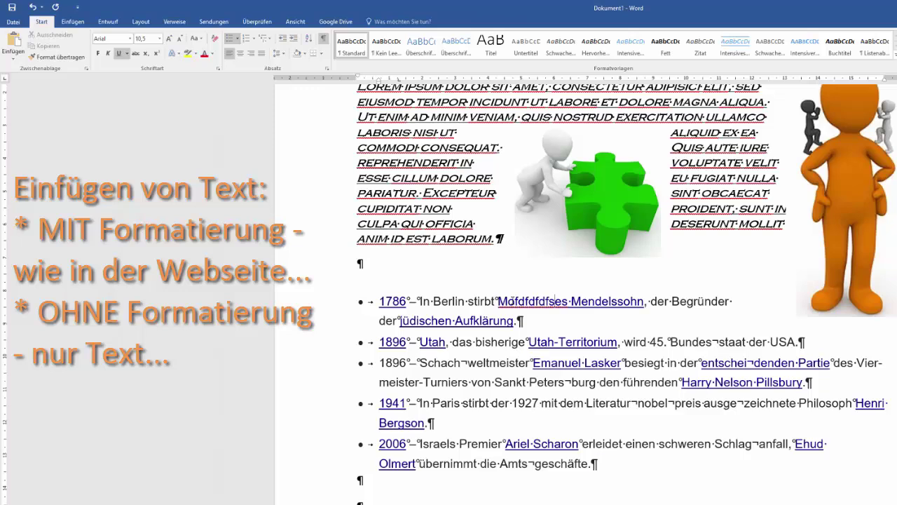
key("ctrl+z")
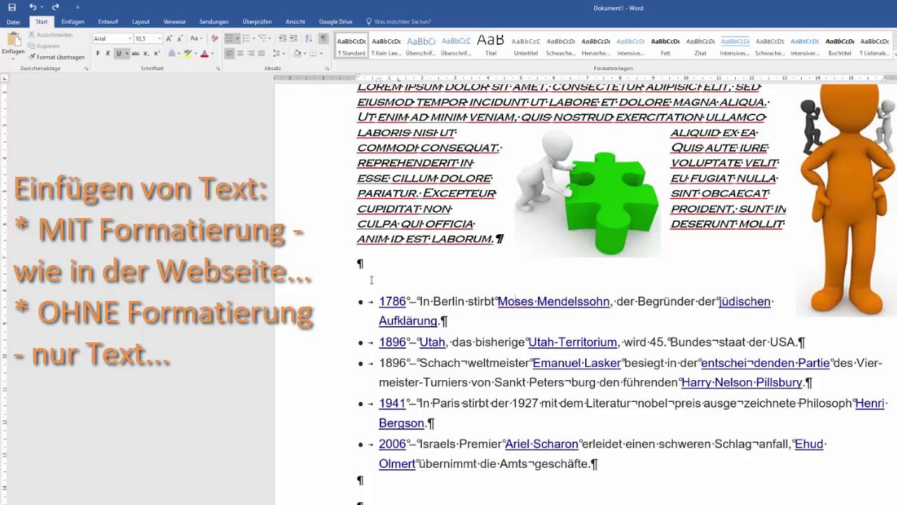
left_click(368, 265)
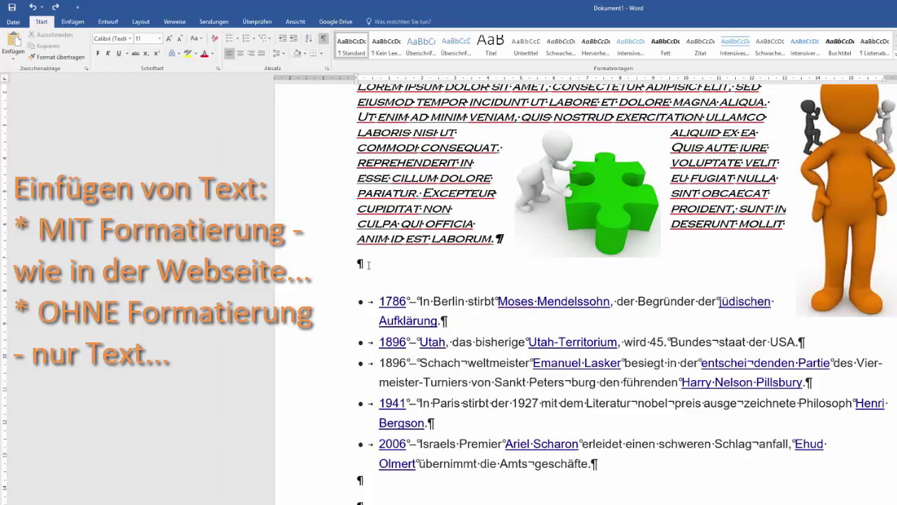
key("Return")
key("Return")
key("Return")
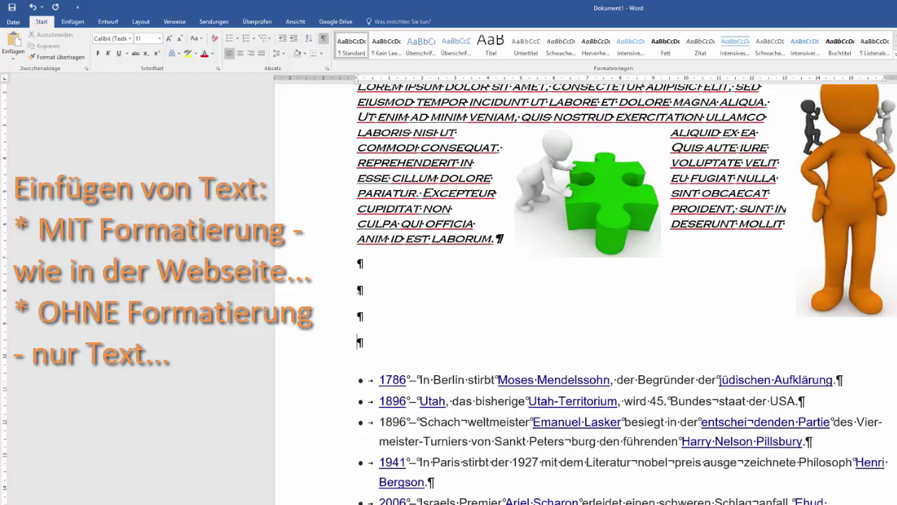
Paste the copied Wikipedia list above the bulleted list as text only
right_click(359, 288)
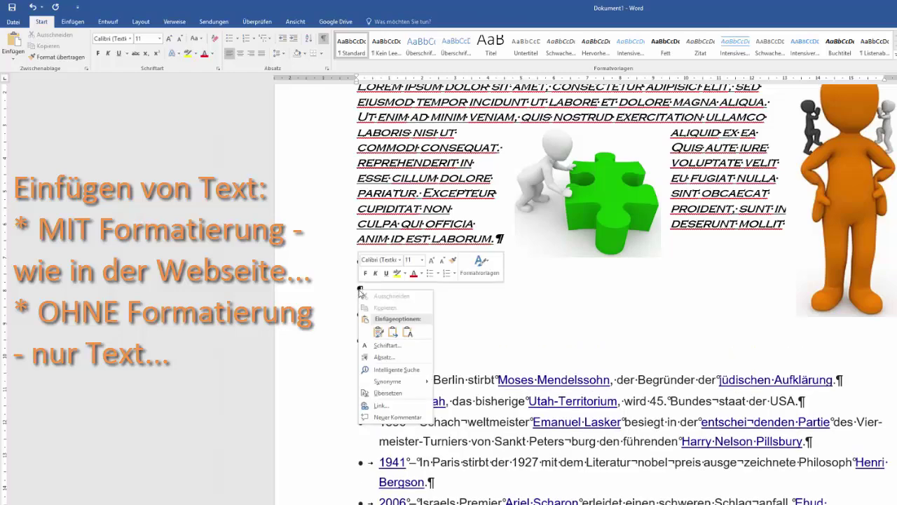
left_click(408, 333)
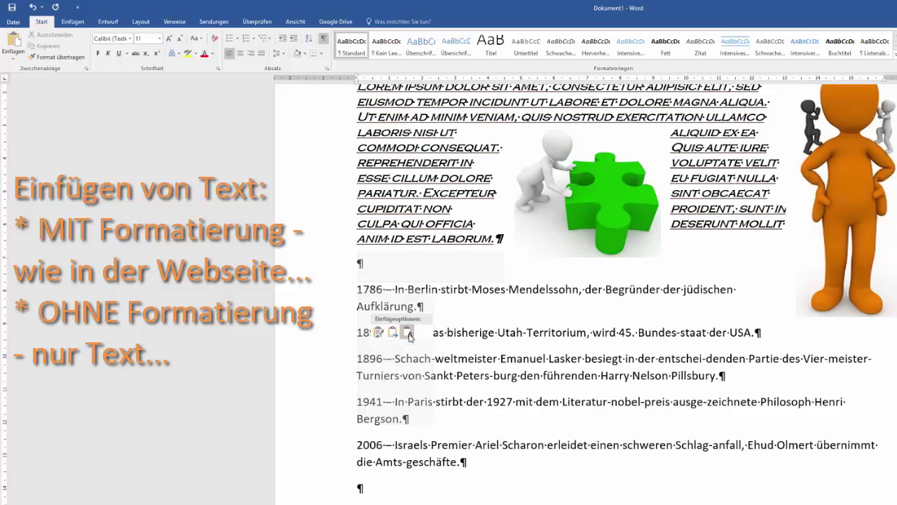
left_click(409, 334)
scroll(410, 337, "down", 4)
scroll(408, 280, "down", 2)
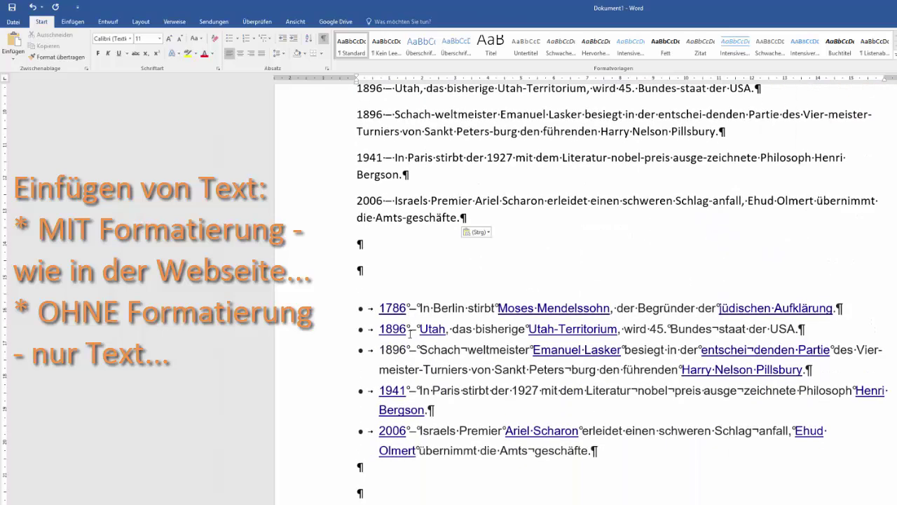
scroll(407, 248, "up", 4)
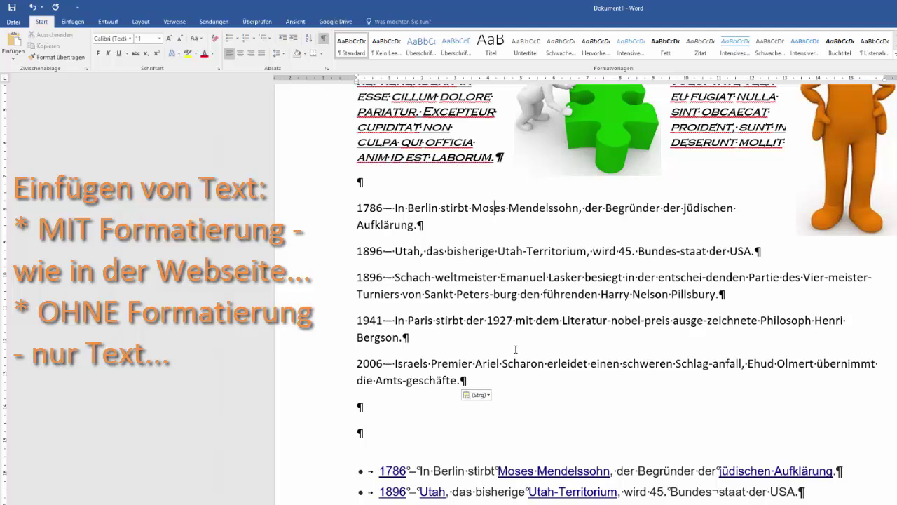
Type 'dfdfdfdfdfdfdf', check the Moses Mendelssohn link's menu, and click after Bergson in the 1941 line
type("dfd")
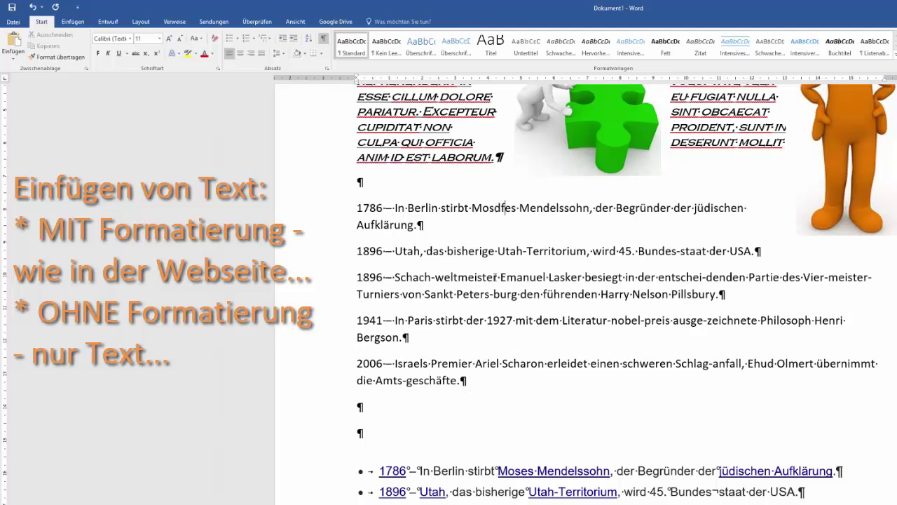
type("fdfdfdfdfdf")
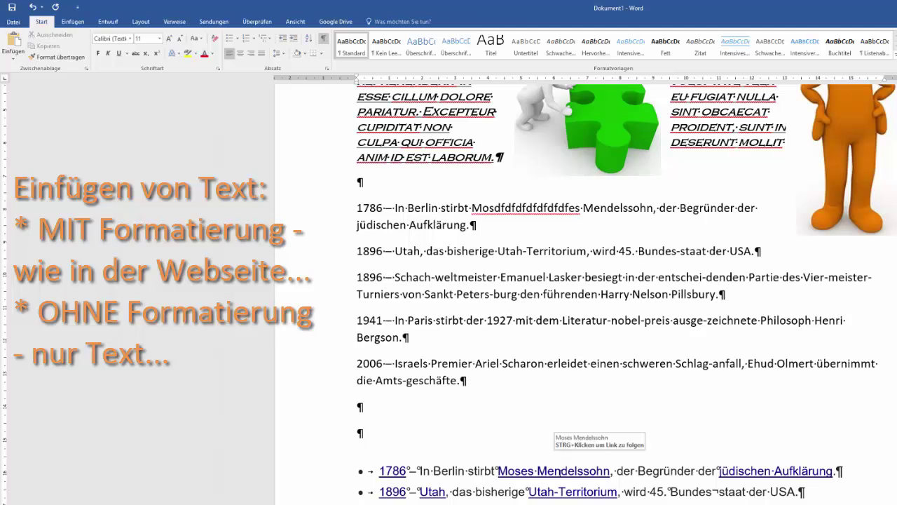
right_click(560, 471)
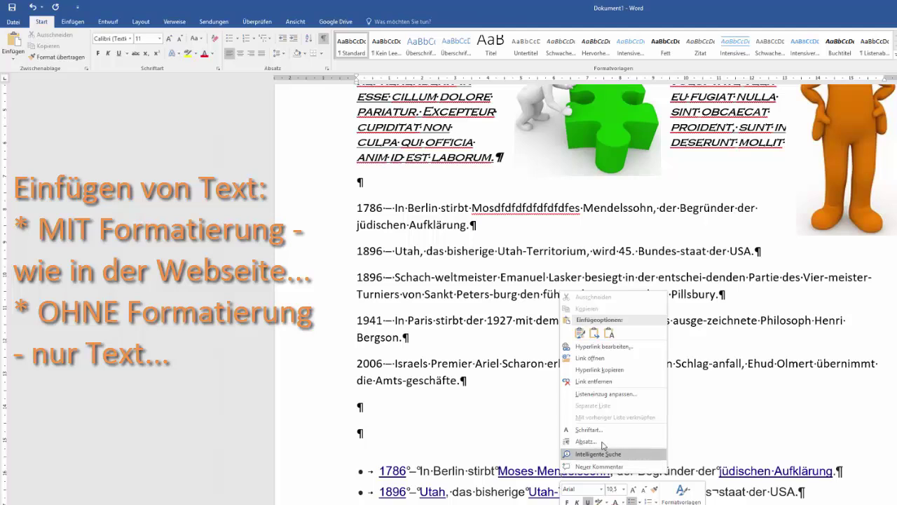
key("Escape")
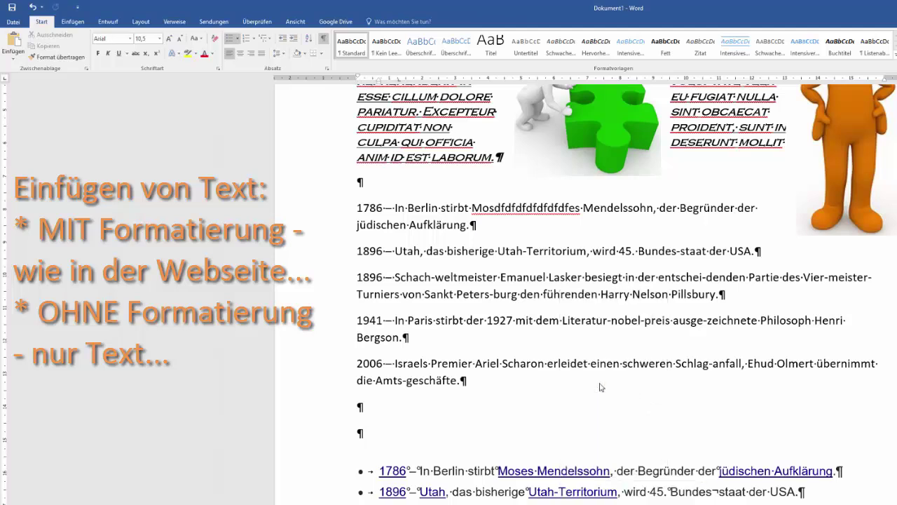
left_click(485, 331)
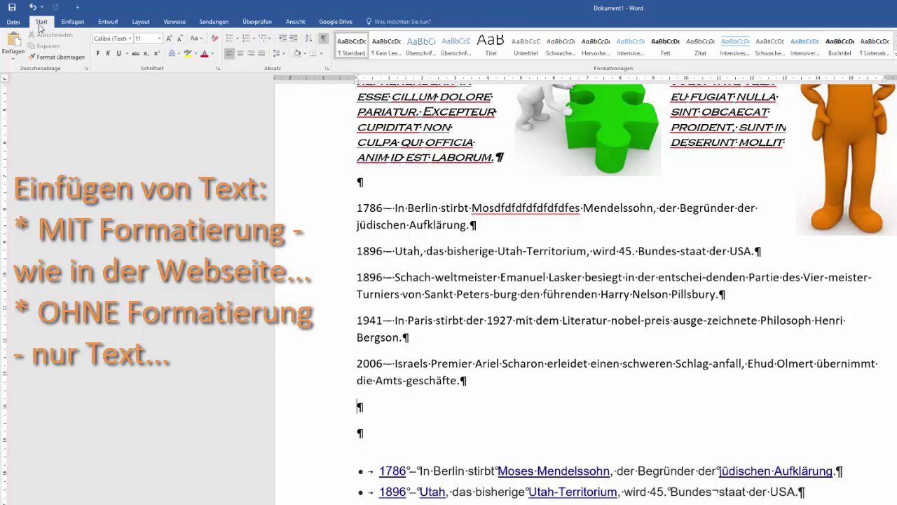
left_click(14, 61)
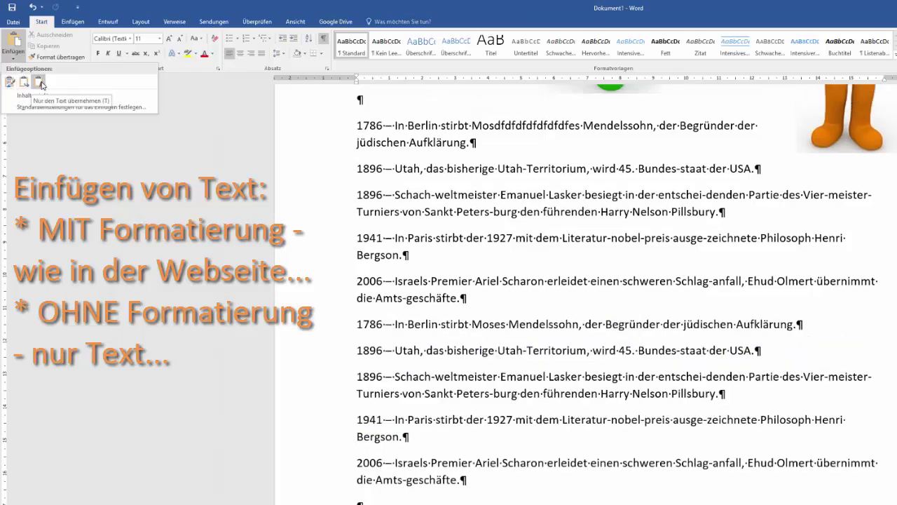
left_click(416, 243)
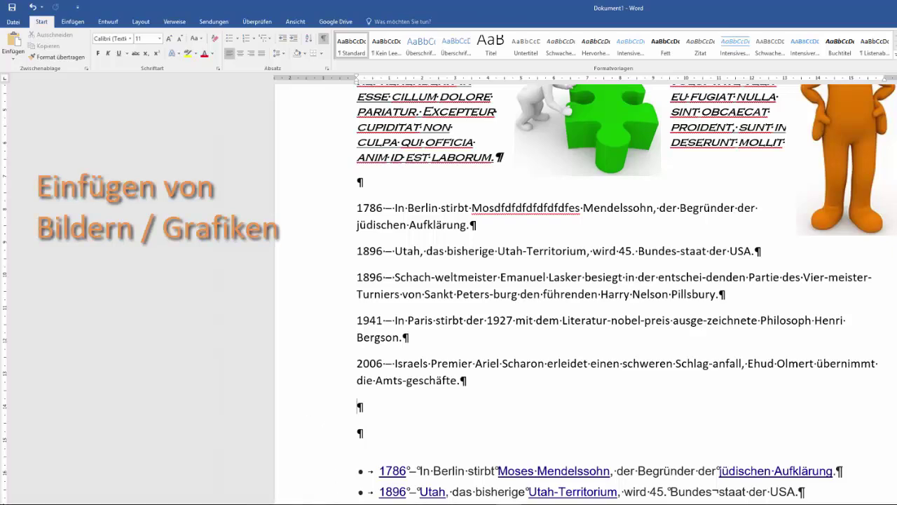
Switch to Chrome, deselect the Wikipedia events list, and go to the Pixabay gallery tab
mouse_move(179, 503)
left_click(179, 480)
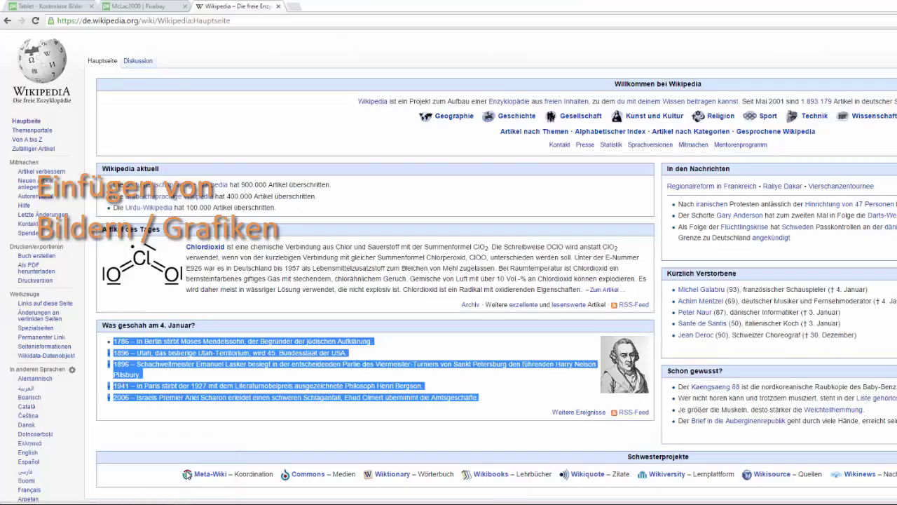
left_click(460, 355)
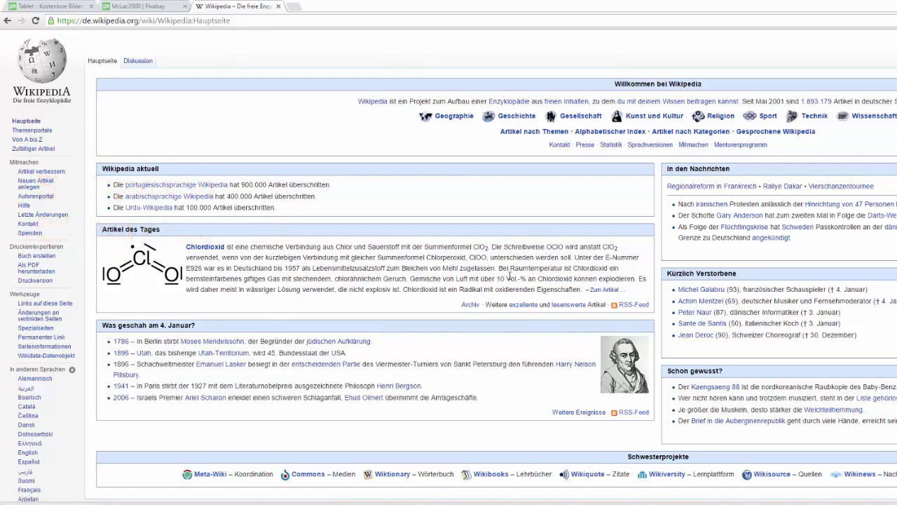
left_click(131, 7)
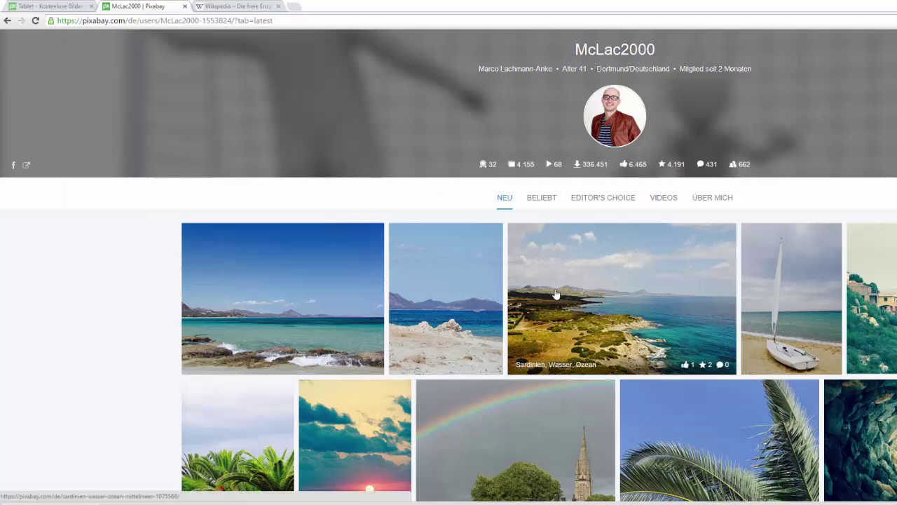
Scroll down the Pixabay gallery and copy the rusty road-roller photo with 'Bild kopieren'
scroll(554, 294, "down", 3)
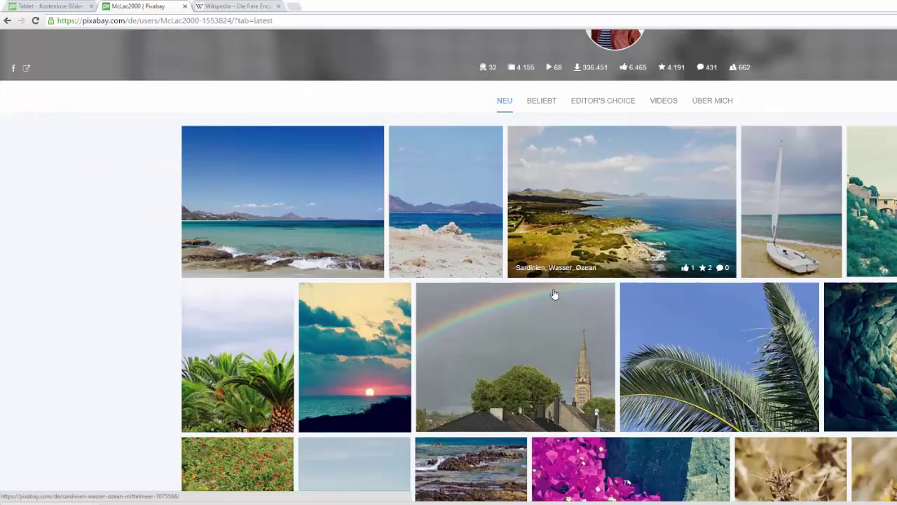
scroll(553, 294, "down", 3)
scroll(554, 294, "down", 3)
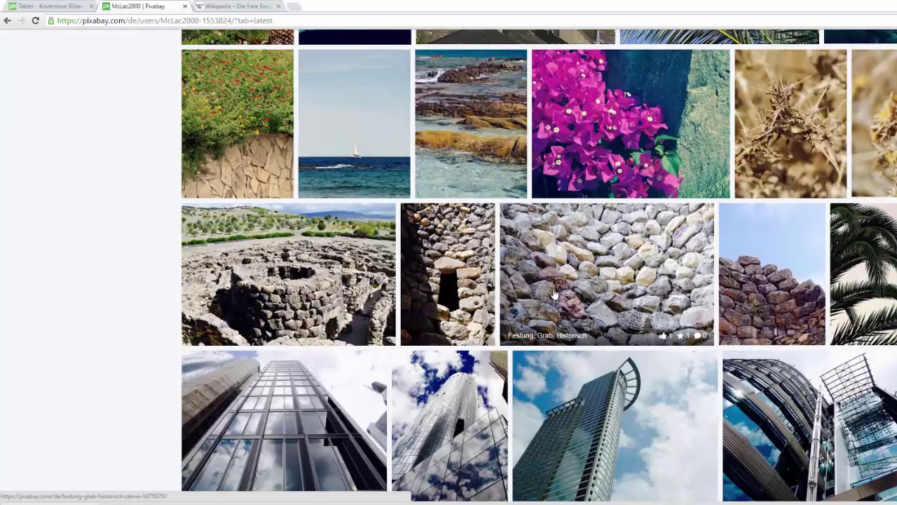
scroll(553, 294, "down", 3)
scroll(554, 293, "down", 1)
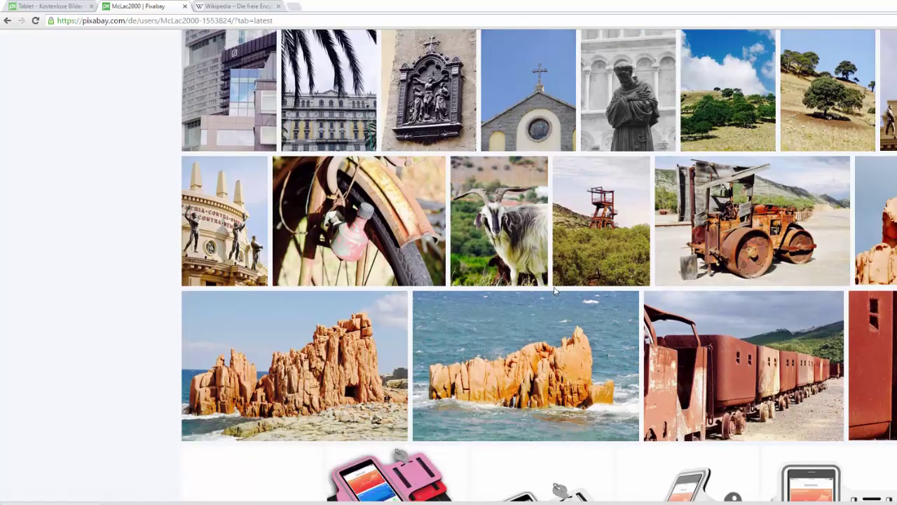
right_click(709, 213)
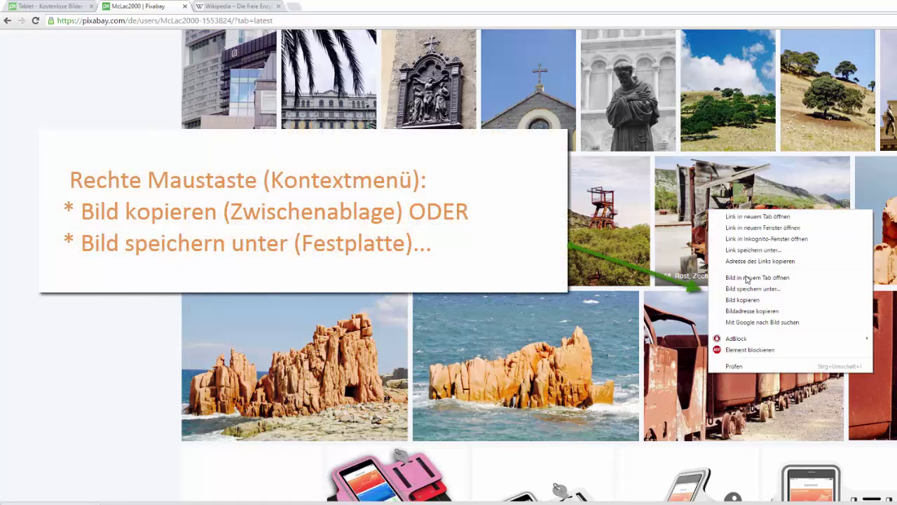
left_click(742, 299)
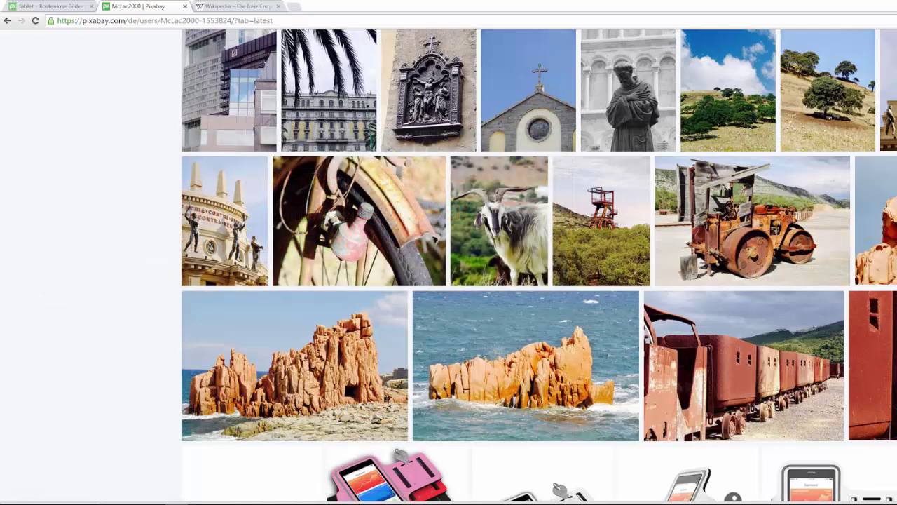
Paste the road-roller photo into the empty paragraph below the 2006 entry, keeping source formatting
left_click(510, 476)
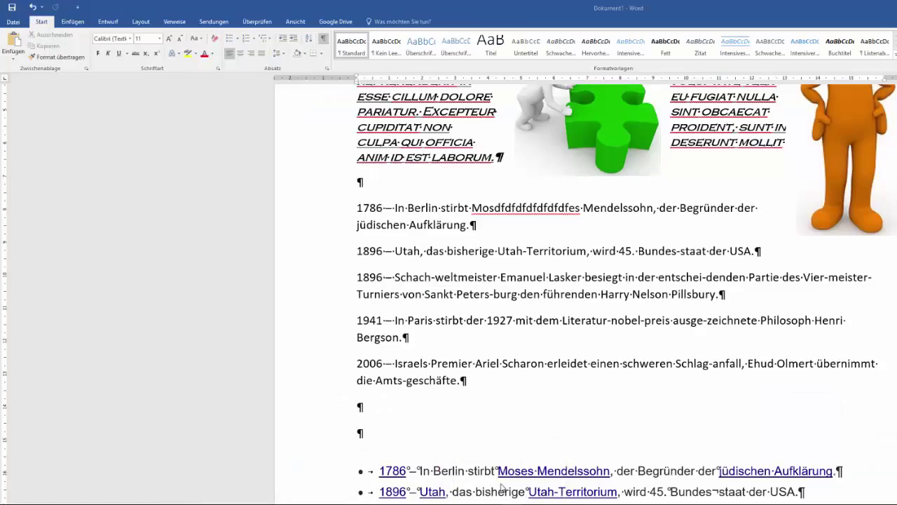
right_click(367, 405)
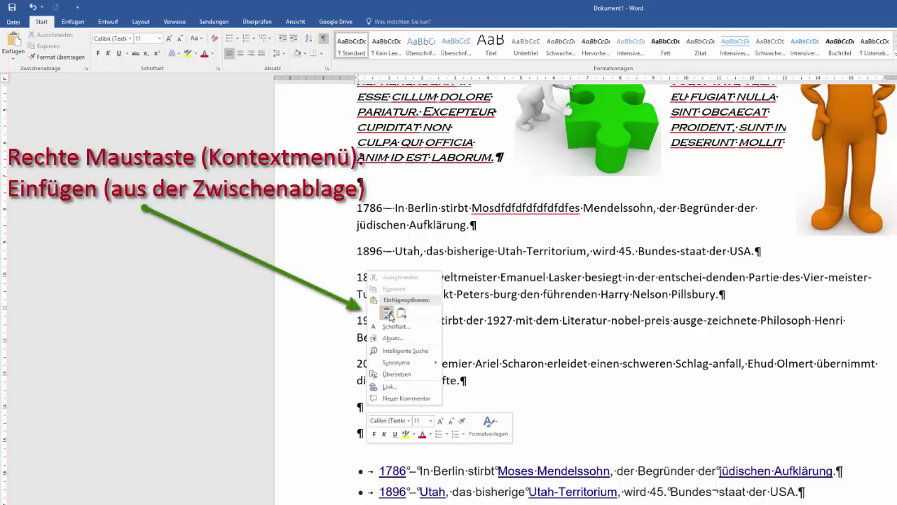
left_click(387, 313)
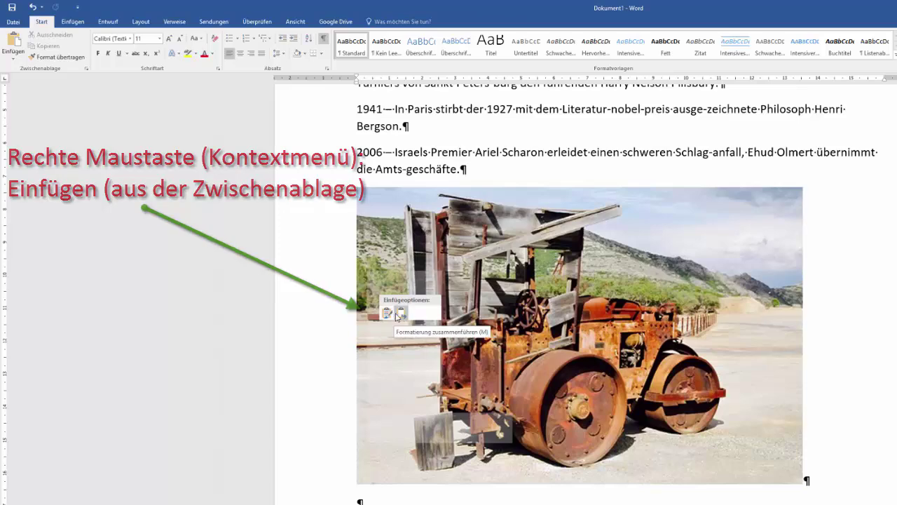
left_click(387, 313)
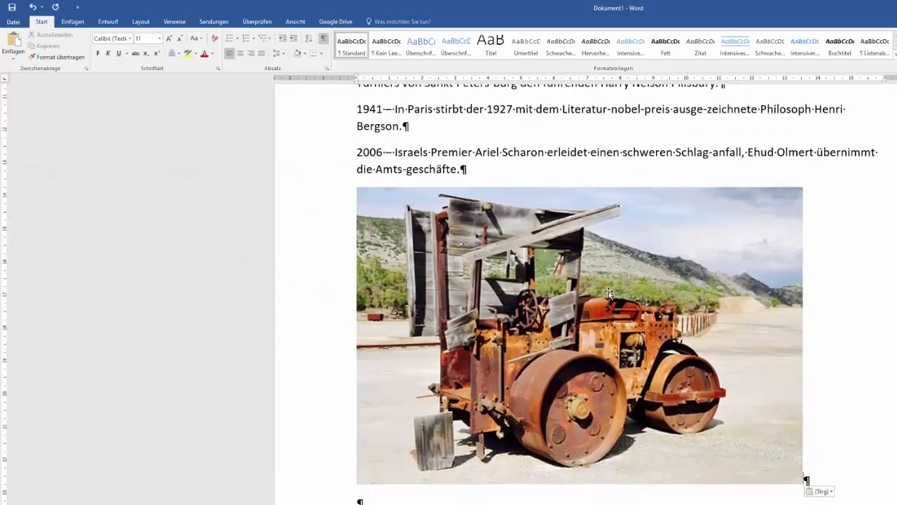
Shrink the photo to about two-thirds of its size using a corner handle
left_click(609, 292)
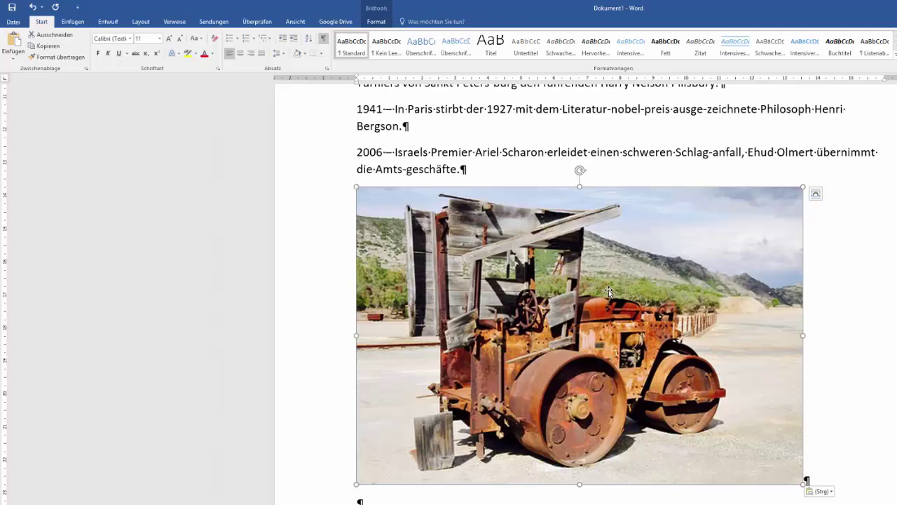
left_click_drag(803, 187, 634, 253)
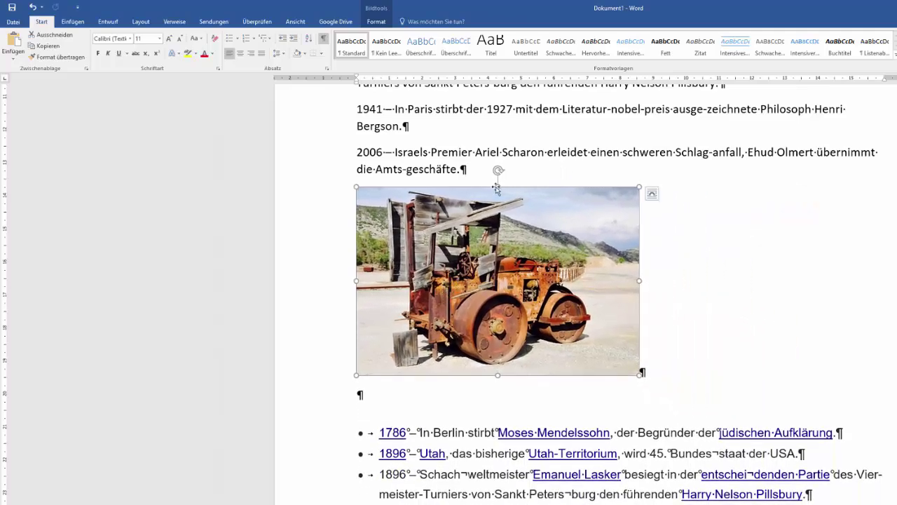
left_click(459, 169)
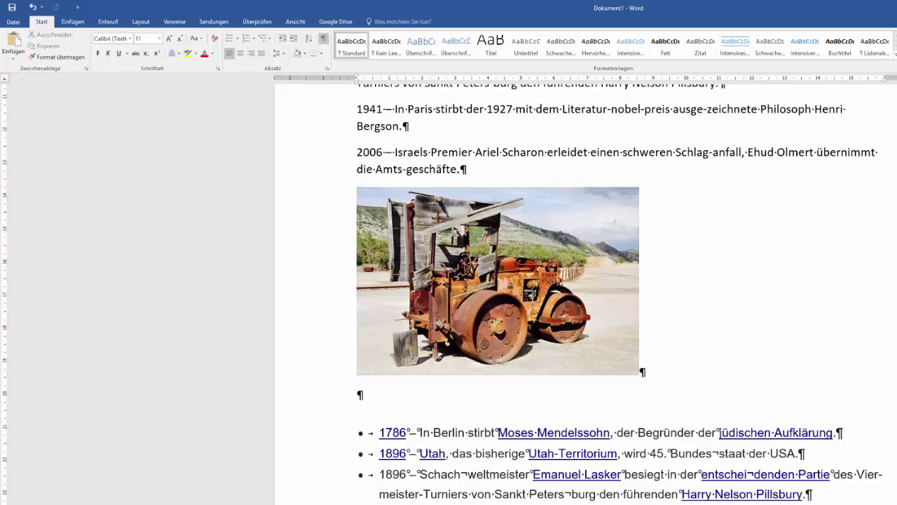
mouse_move(177, 503)
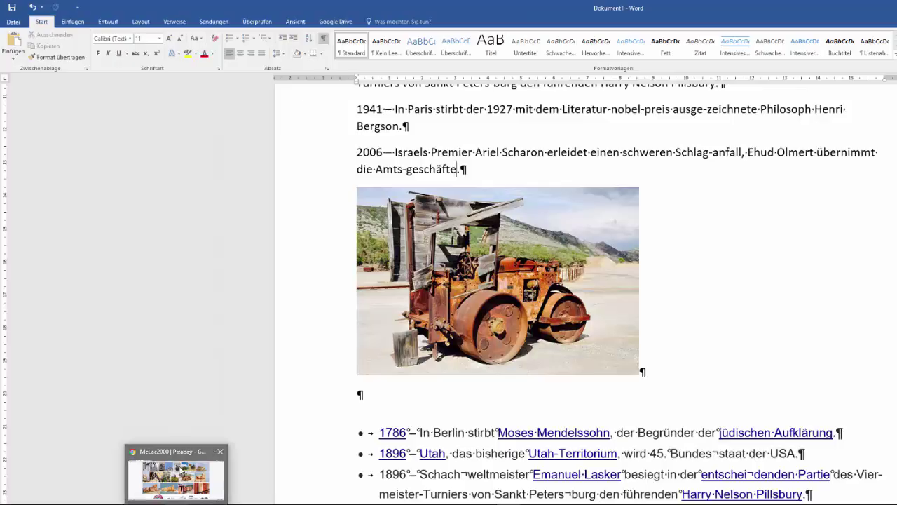
left_click(180, 471)
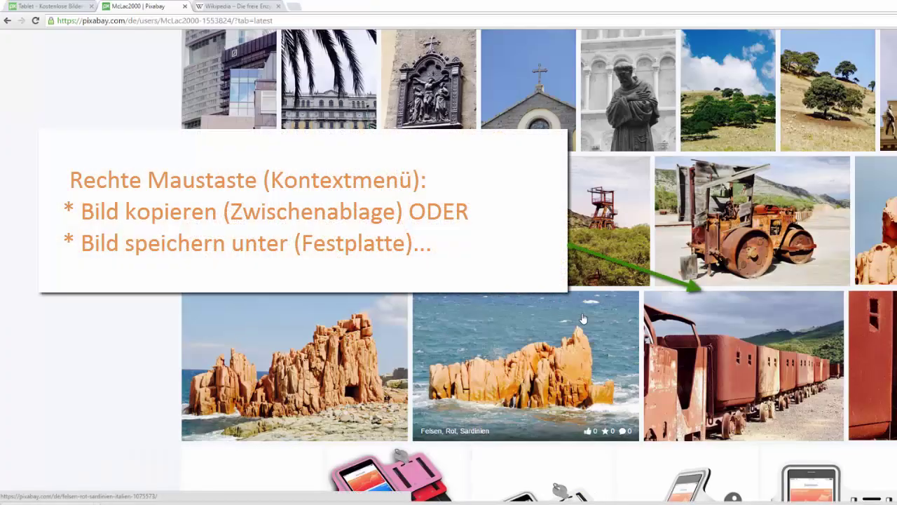
right_click(713, 239)
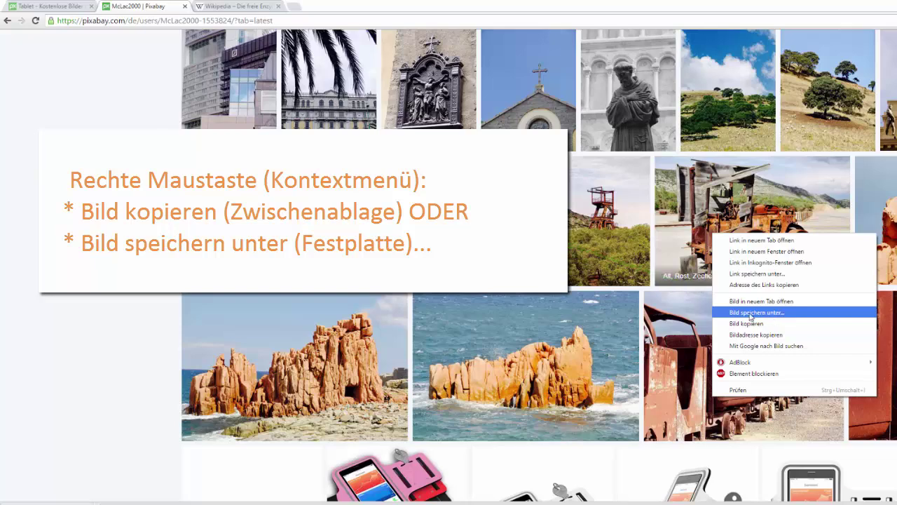
key("Escape")
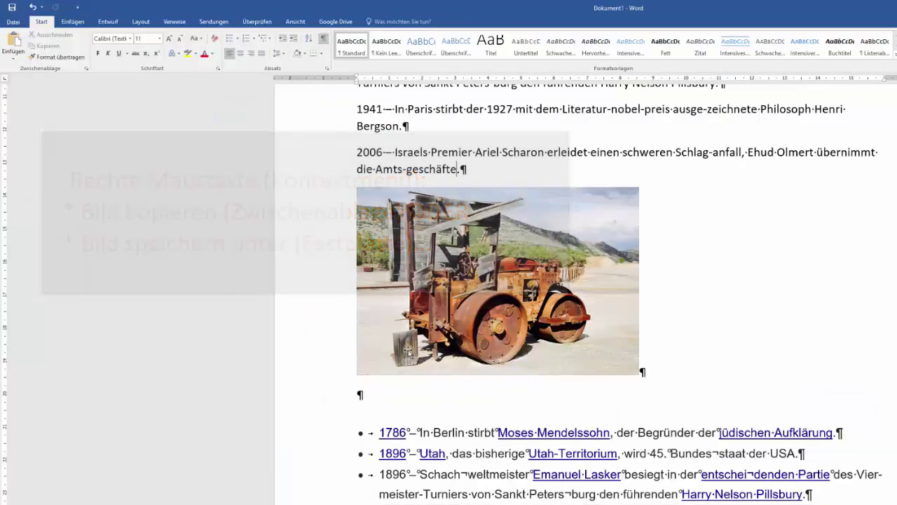
Show the Einfügen (Insert) ribbon commands
left_click(67, 22)
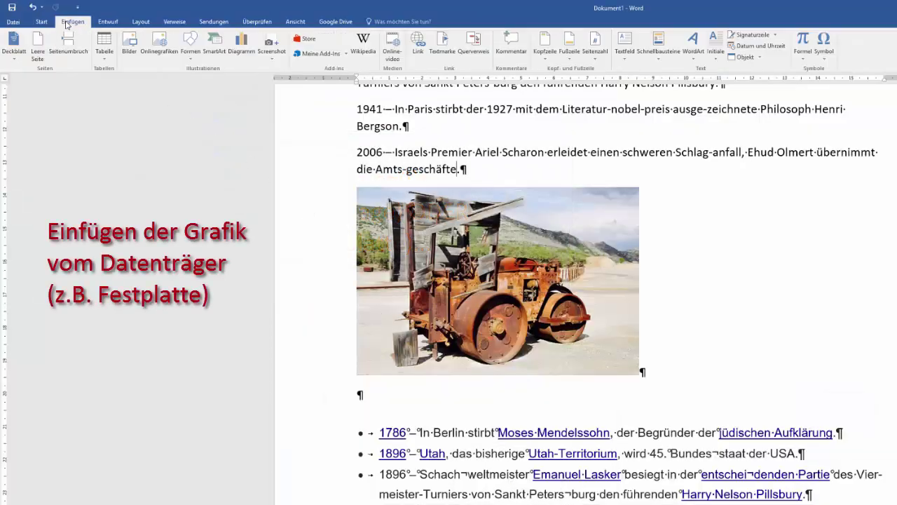